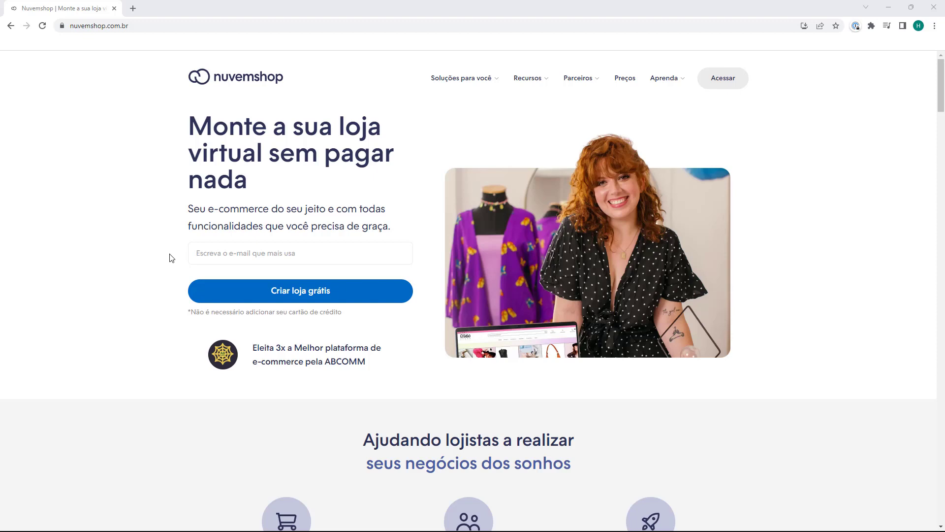
Access the store's admin area and start defining the main distribution centre from the delivery methods settings.
left_click(725, 85)
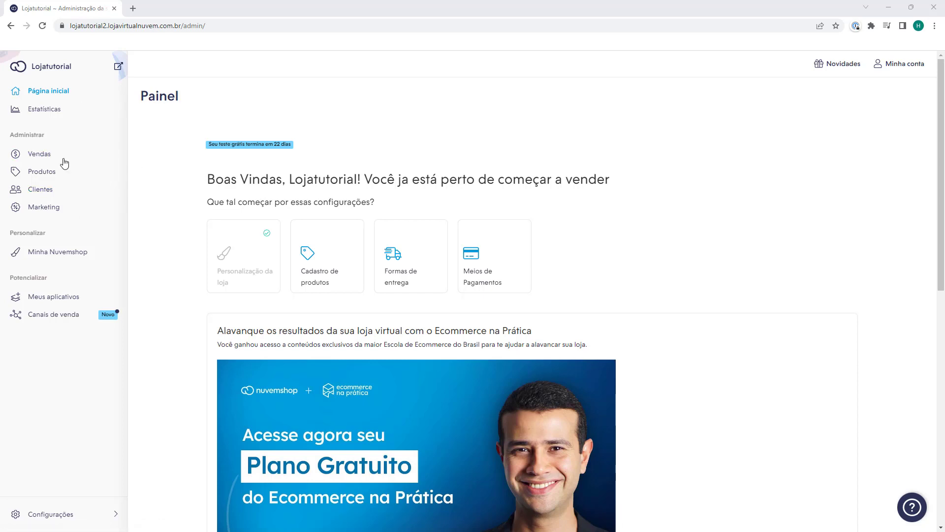
left_click(45, 515)
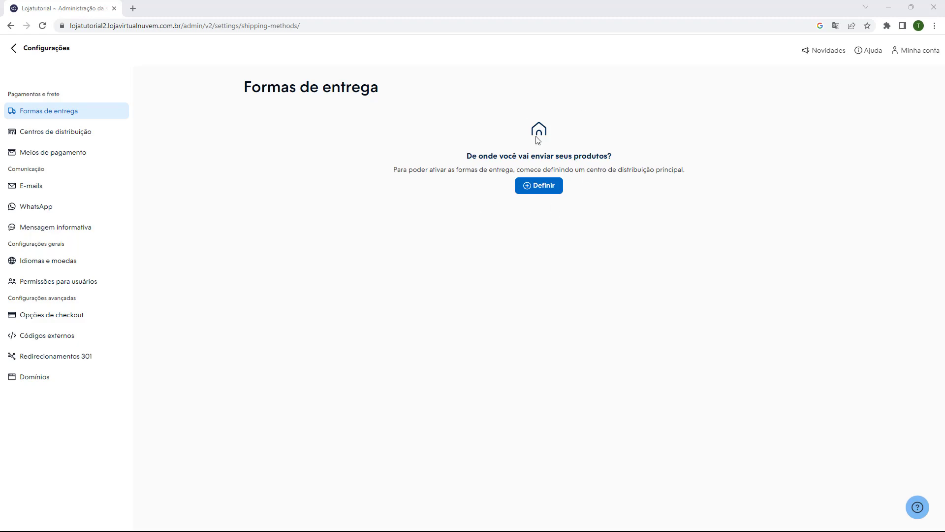
left_click(537, 196)
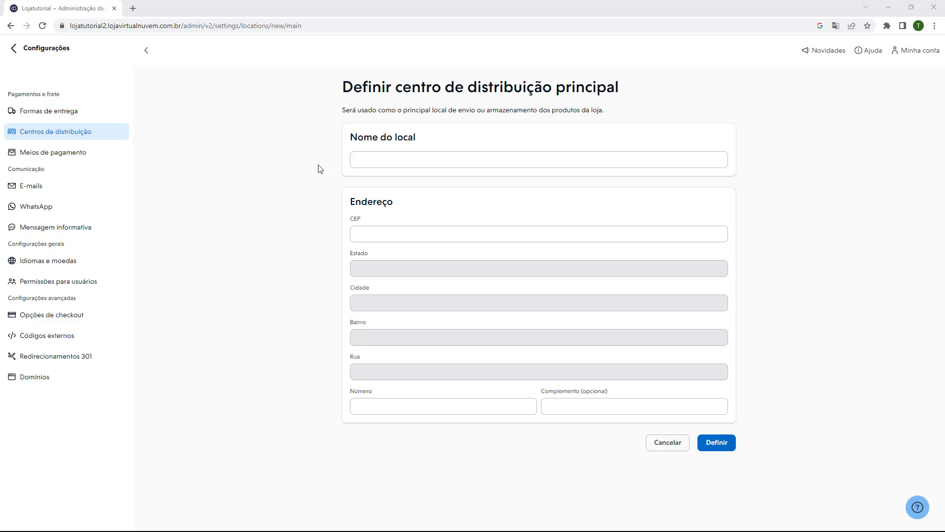
Name the main distribution centre location "Deposito".
left_click(373, 162)
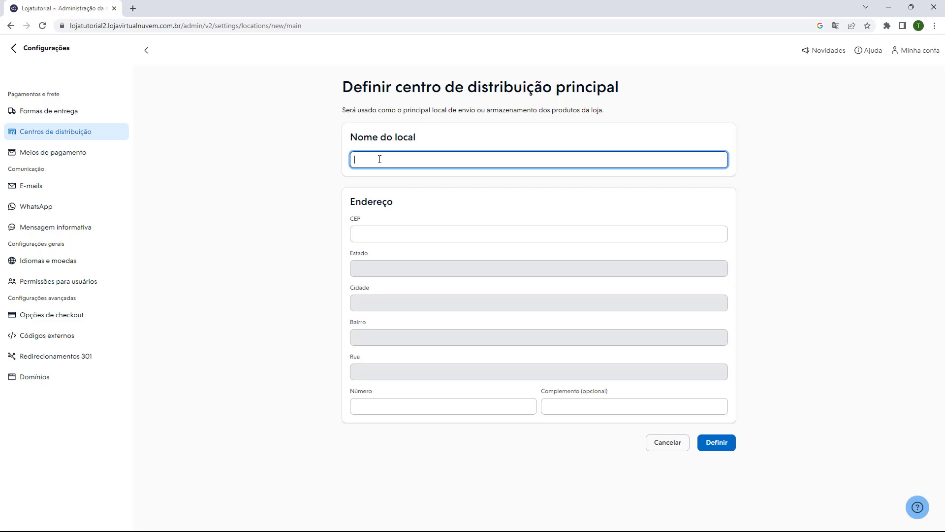
type("Depósito")
left_click_drag(352, 215, 387, 202)
left_click(344, 216)
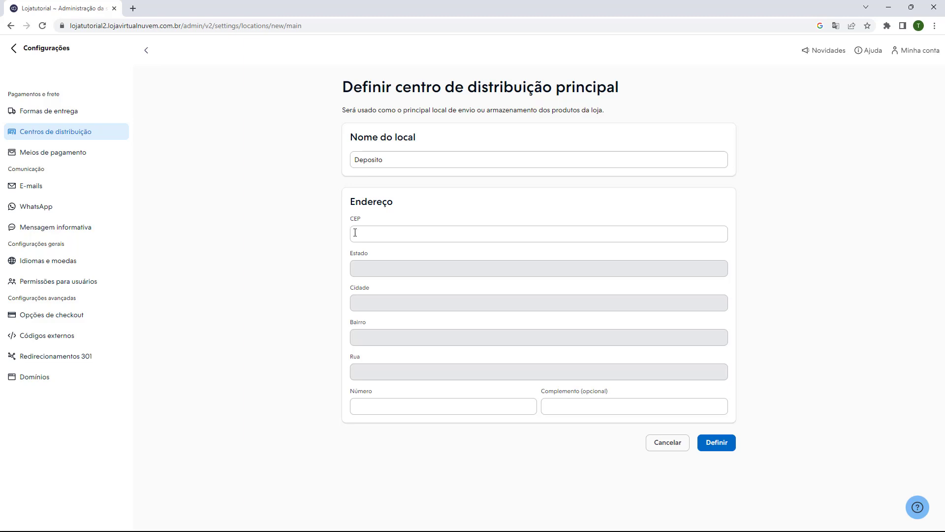
Fill in the distribution centre's postal code and street number, and save it as the main centre.
left_click(354, 232)
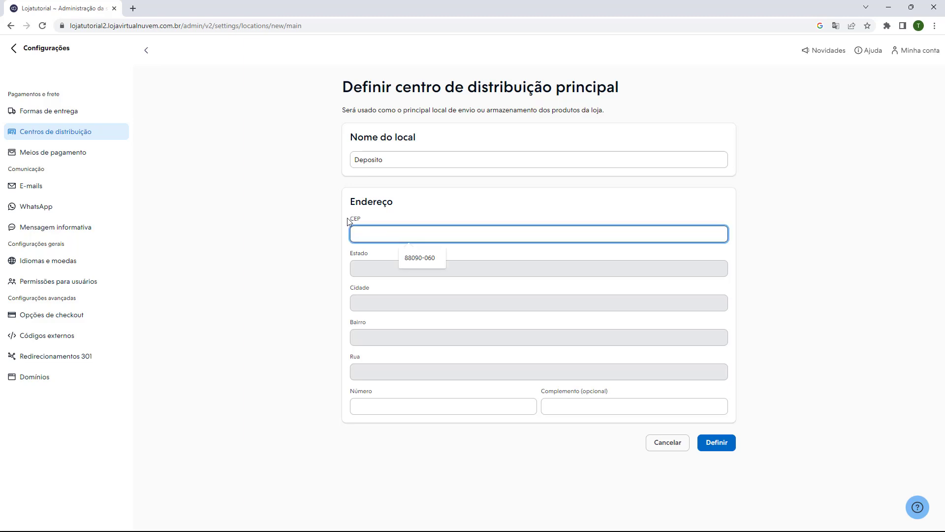
key("Down")
key("Return")
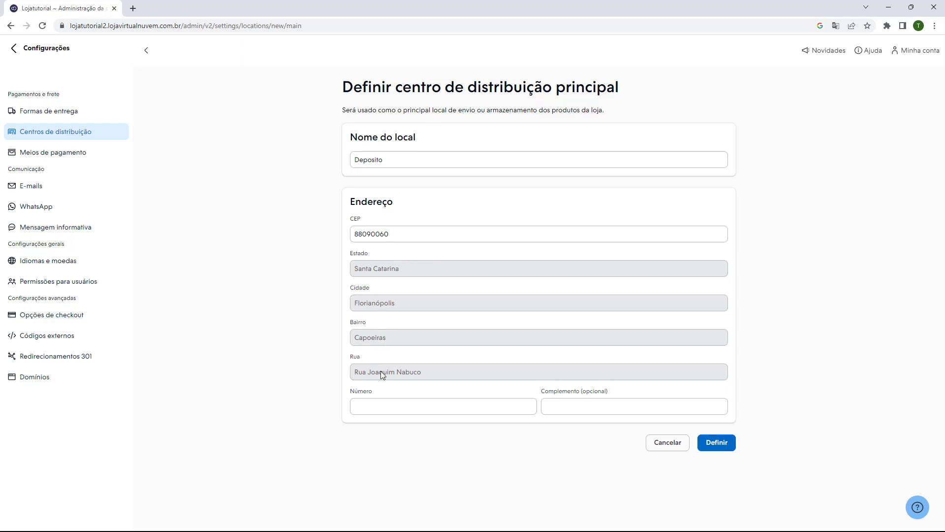
left_click(372, 406)
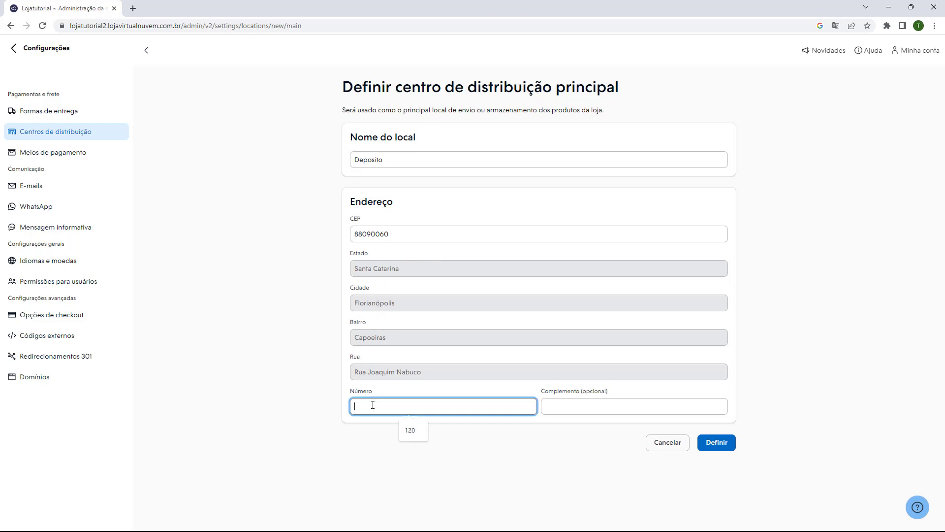
left_click(410, 430)
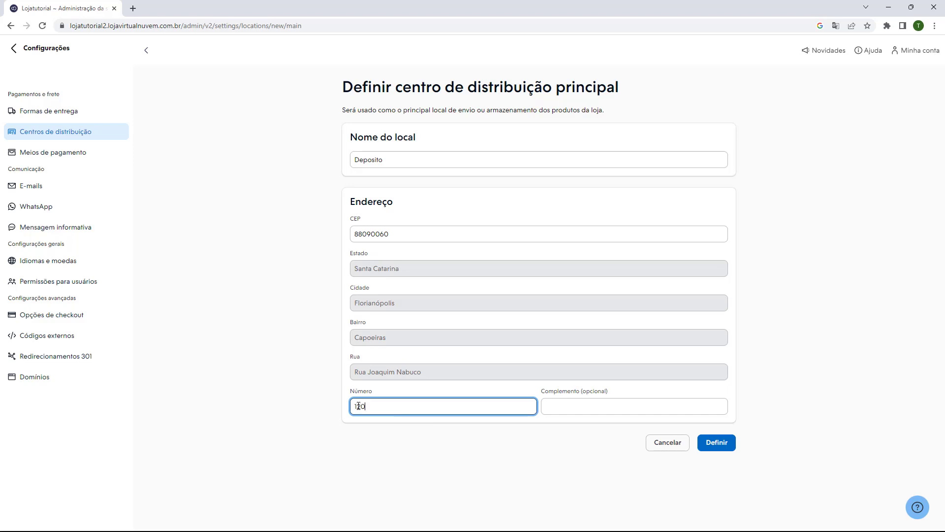
left_click(290, 383)
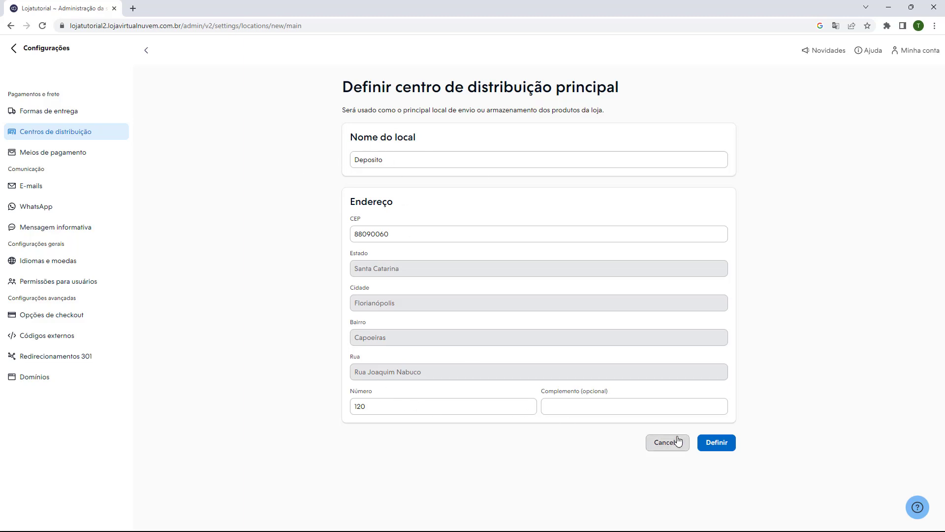
left_click(715, 446)
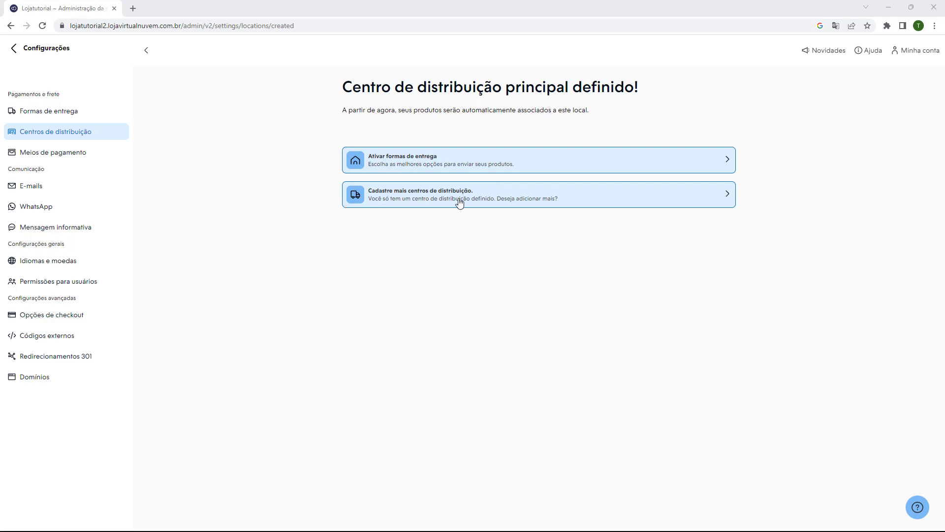
Go to activating the delivery methods and reload the page with the national shipping options.
left_click(403, 163)
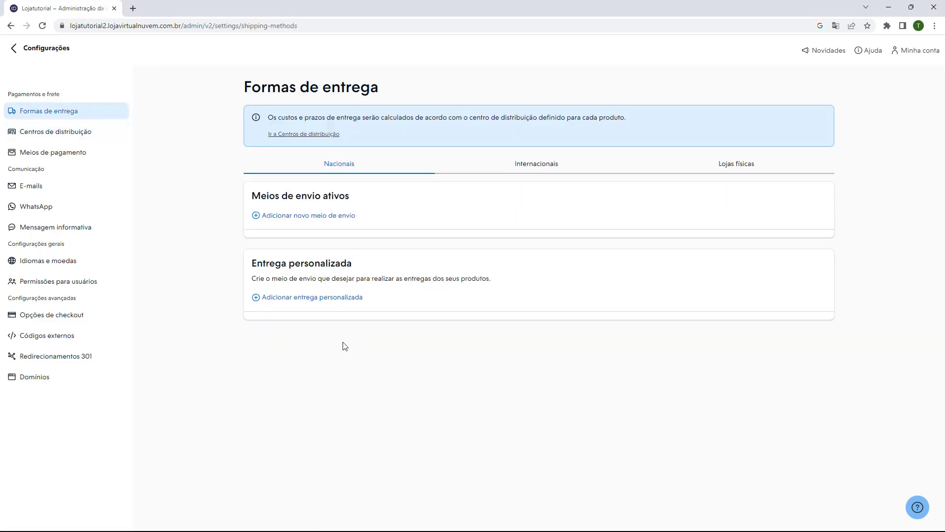
left_click_drag(243, 87, 313, 90)
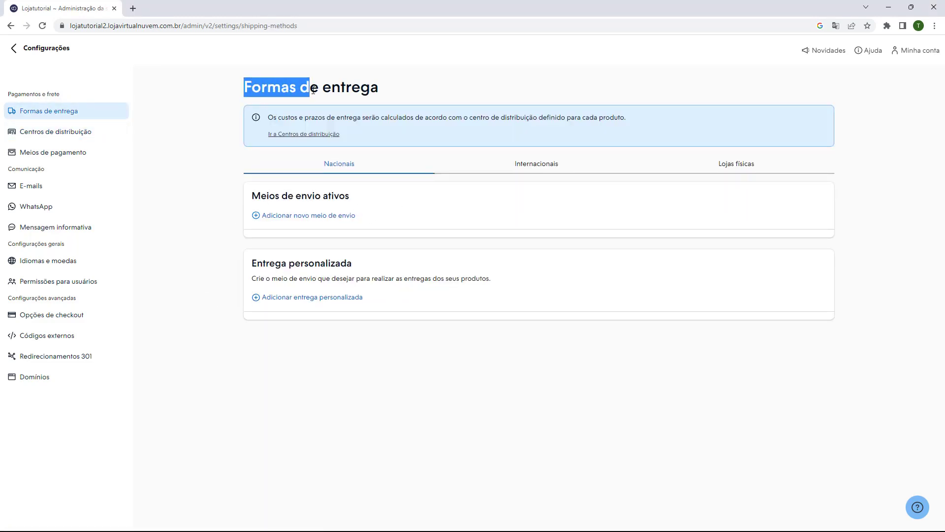
left_click(209, 151)
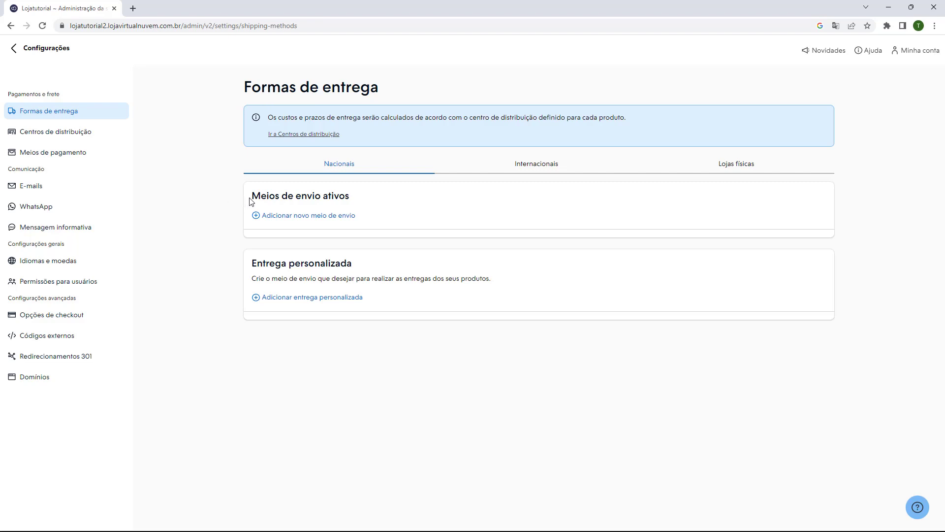
left_click_drag(249, 200, 344, 200)
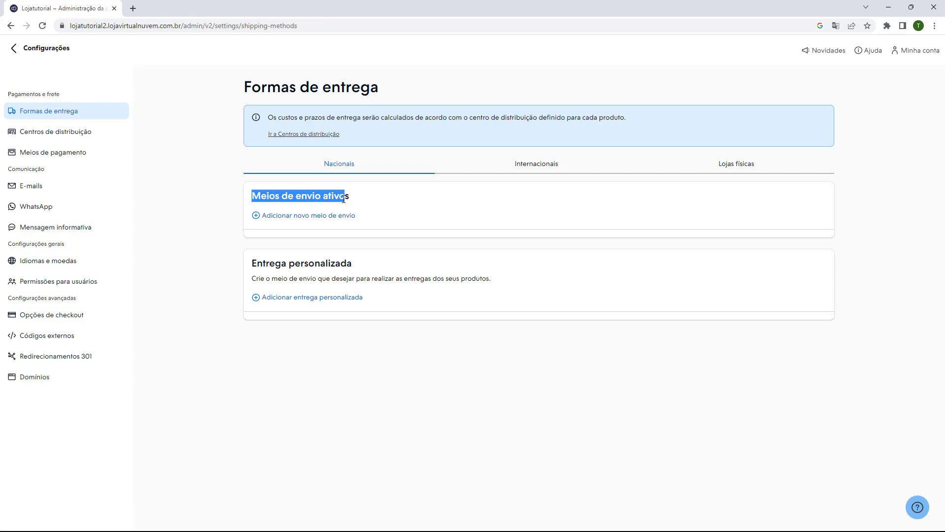
left_click(237, 202)
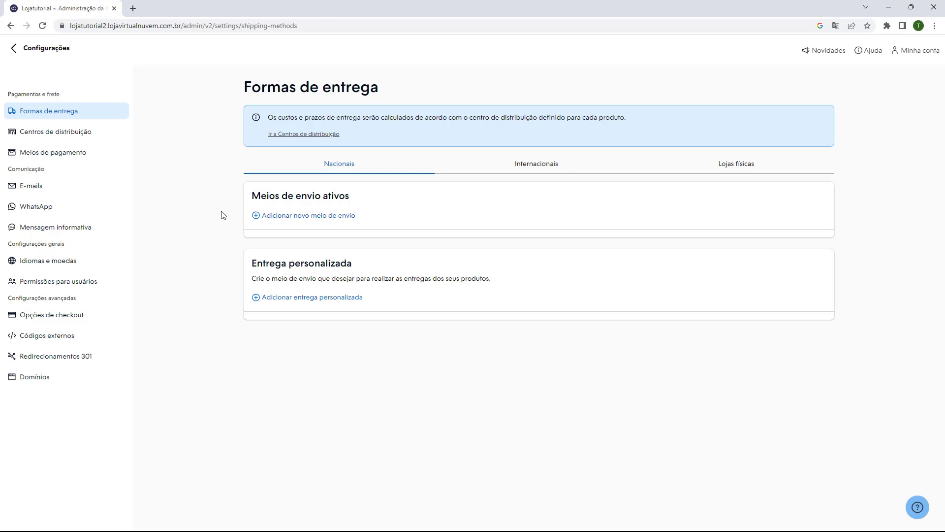
left_click(43, 28)
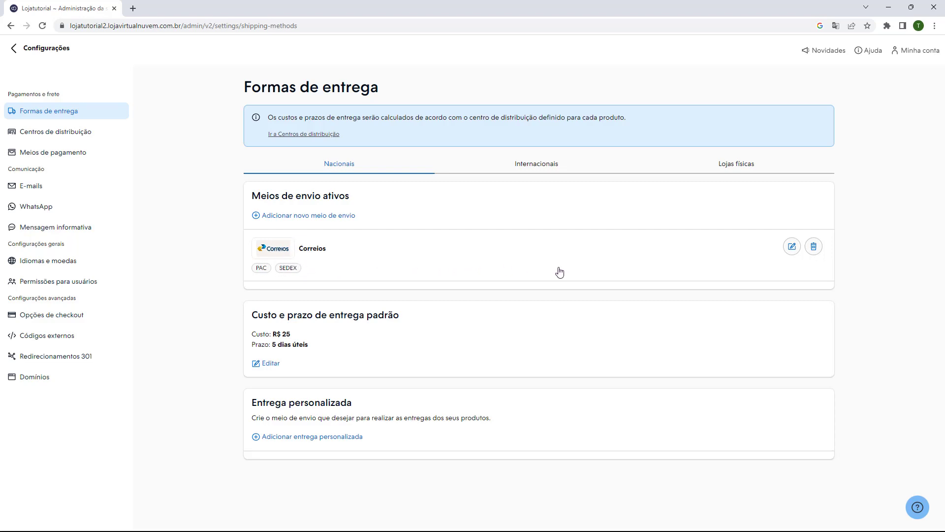
Open the Correios shipping modalities, review the additional costs and days for PAC and SEDEX, and save the modalities.
left_click(791, 252)
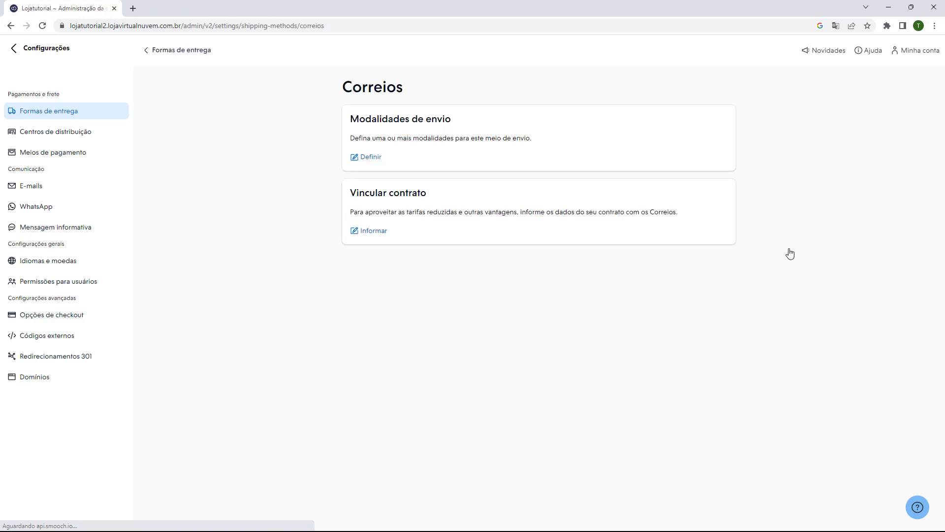
left_click(369, 163)
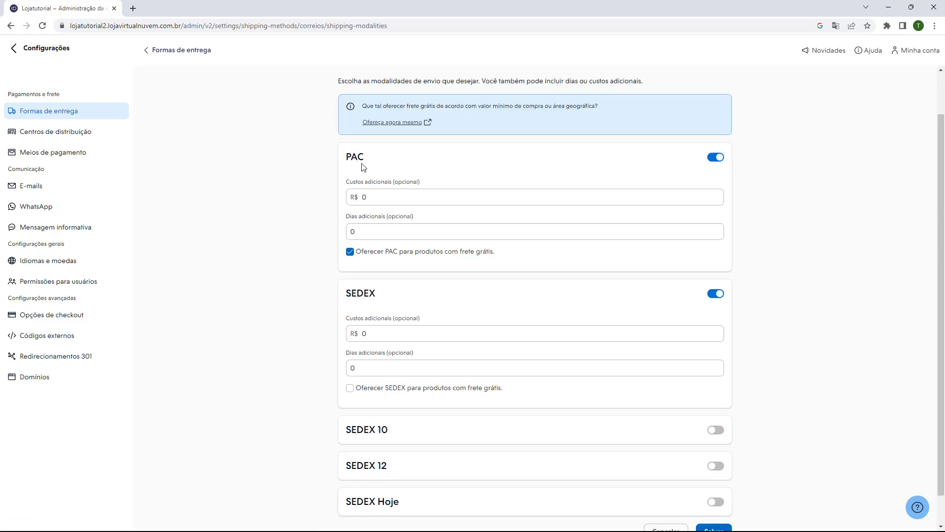
scroll(355, 170, "down", 1)
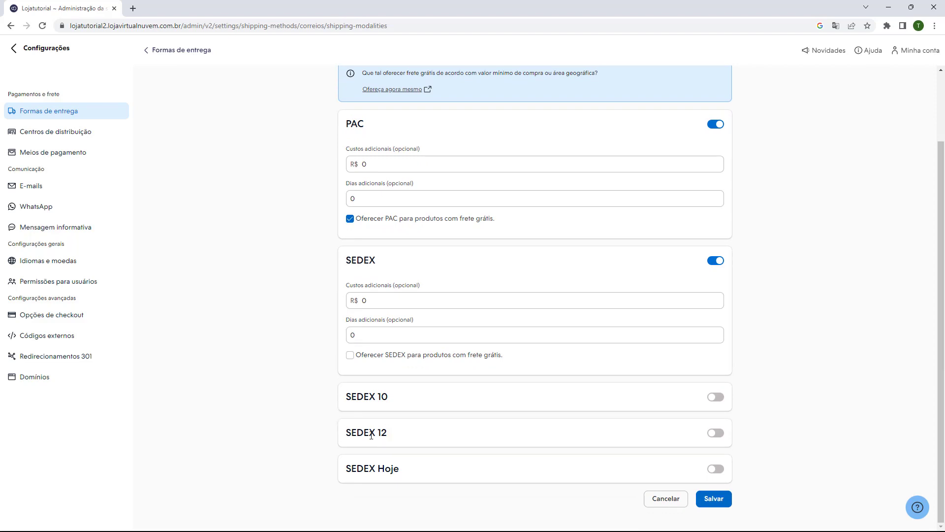
scroll(433, 467, "up", 2)
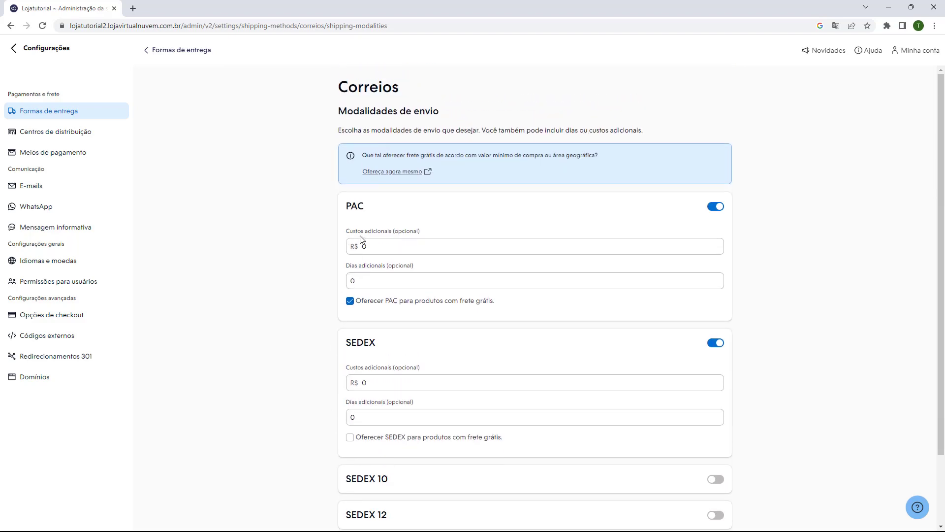
left_click(350, 245)
left_click(345, 279)
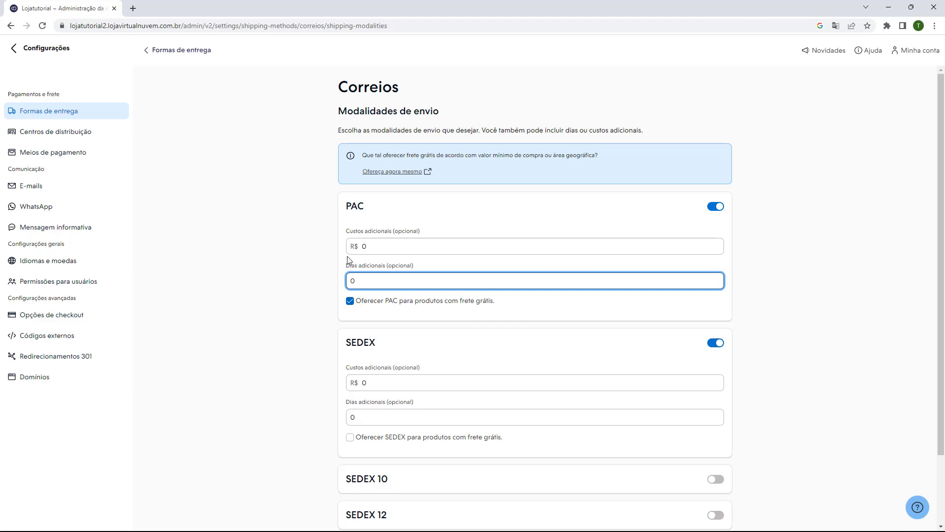
scroll(316, 255, "down", 1)
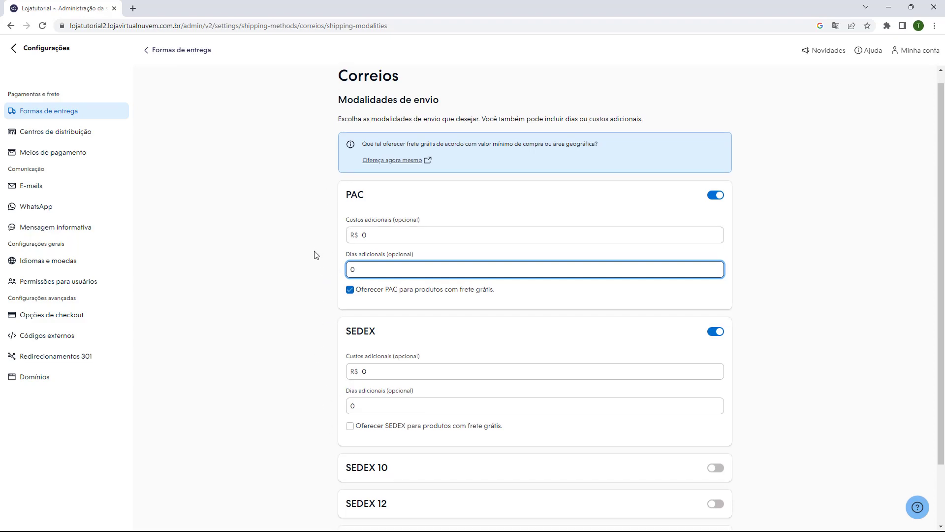
scroll(317, 255, "down", 1)
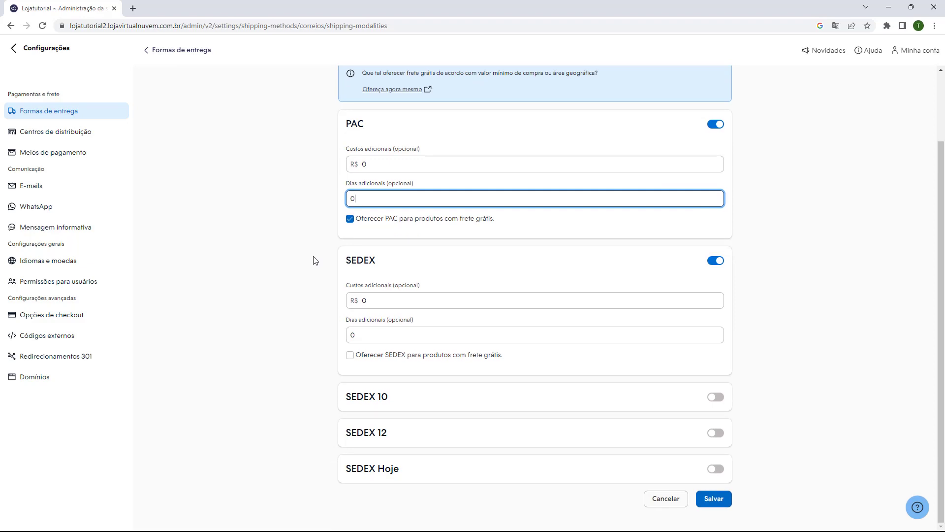
left_click(727, 506)
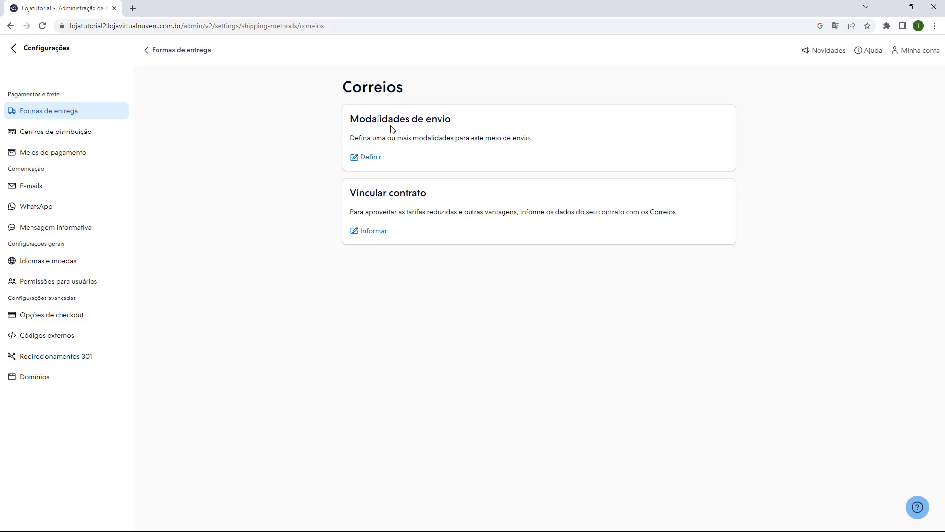
Examine the contract type options for linking a Correios contract, and return to the delivery methods without choosing one.
left_click(369, 238)
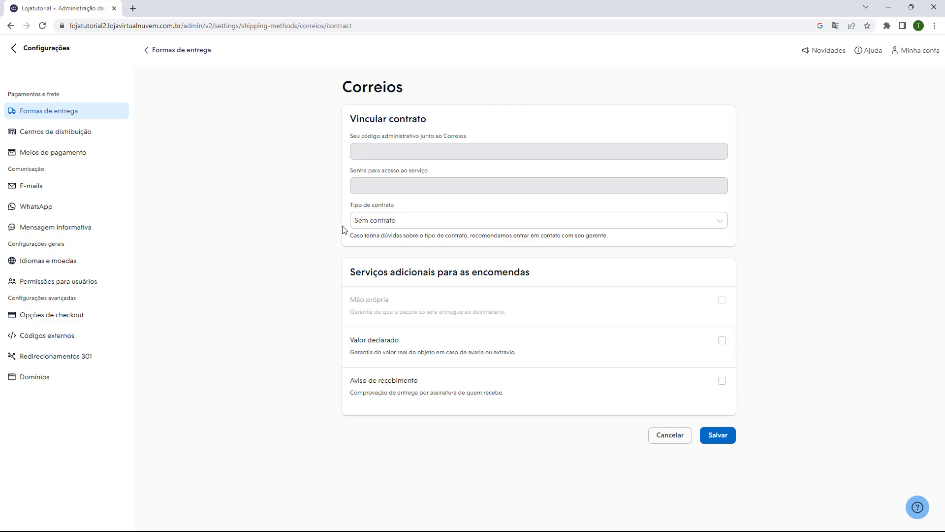
left_click(385, 222)
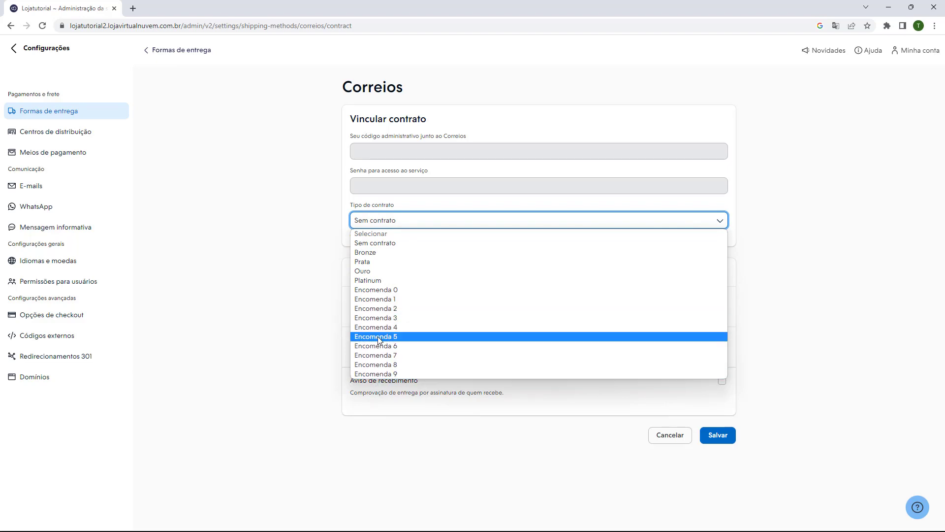
left_click(325, 252)
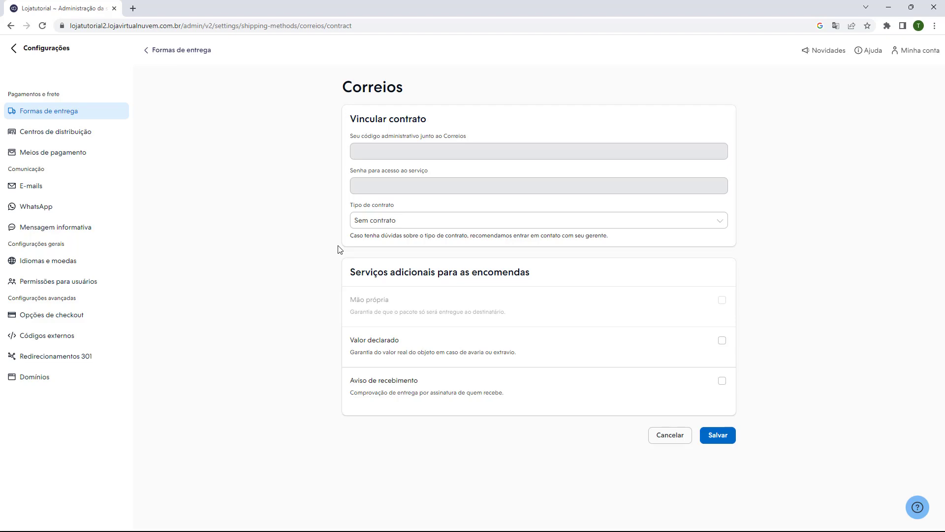
key("alt+Left")
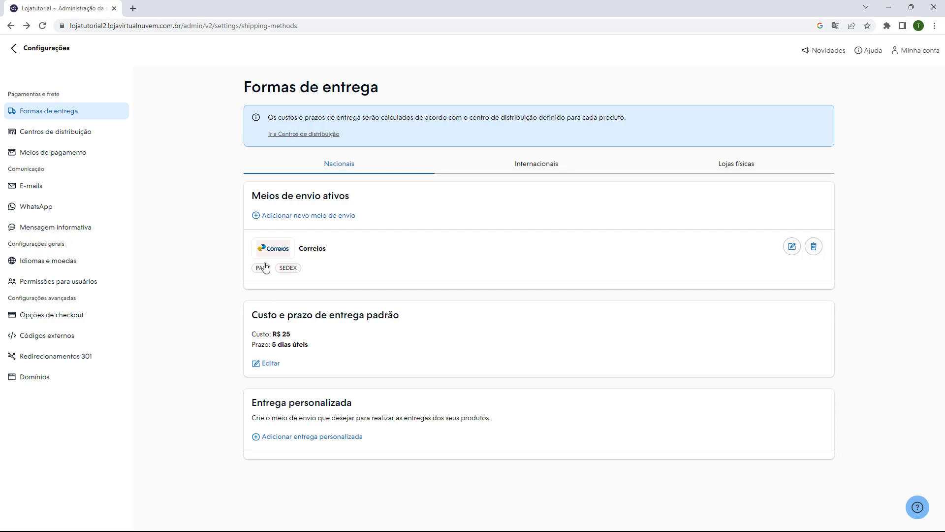
Examine the shipping providers offered for adding a new national shipping method, and close the list.
left_click(278, 221)
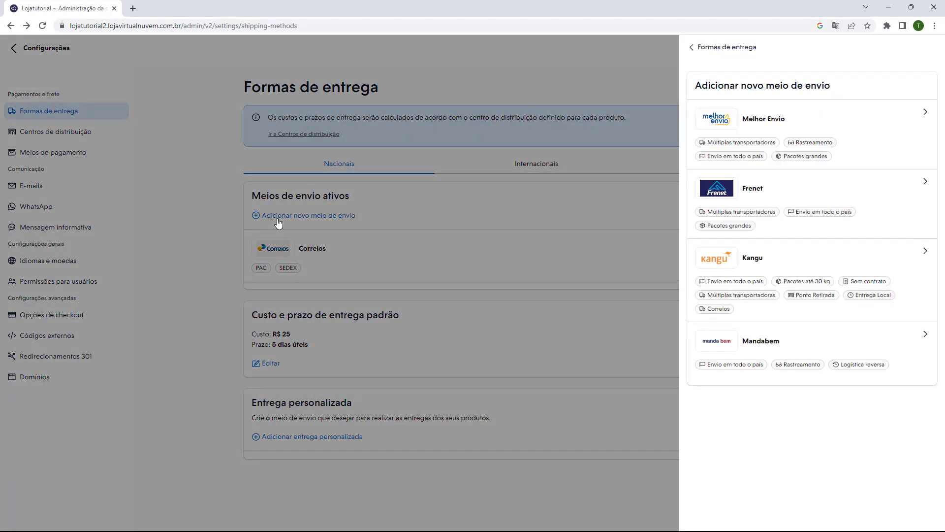
left_click(250, 217)
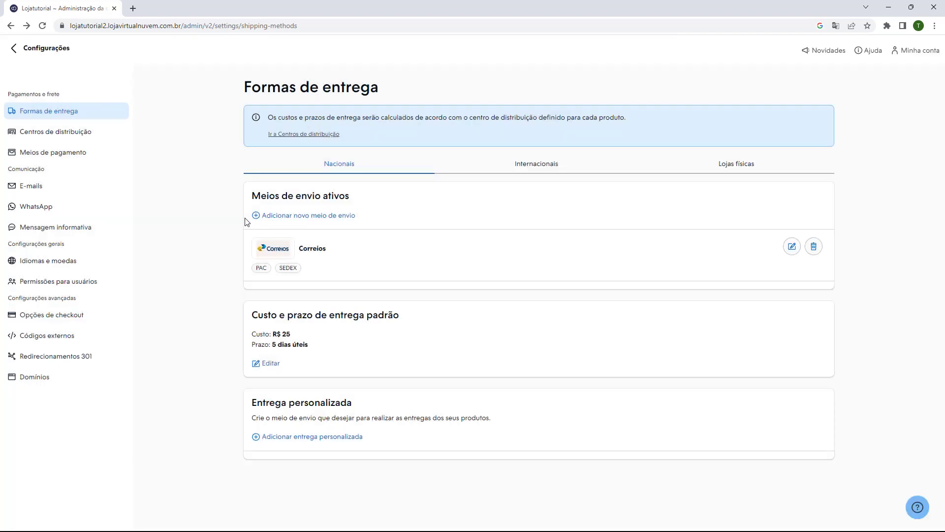
left_click(285, 217)
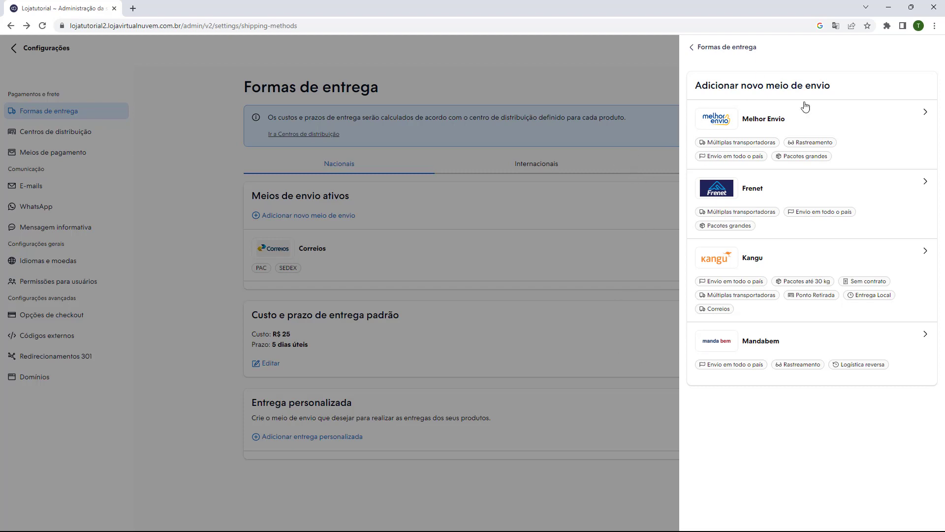
left_click(564, 188)
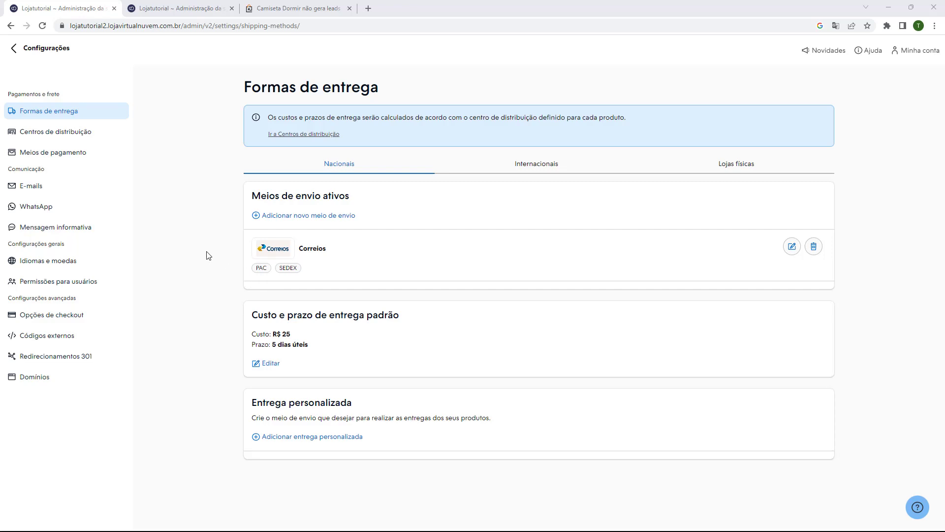
Review the weight and dimensions section of the "Camiseta Dormir não gera leads" product in the store admin.
left_click(195, 10)
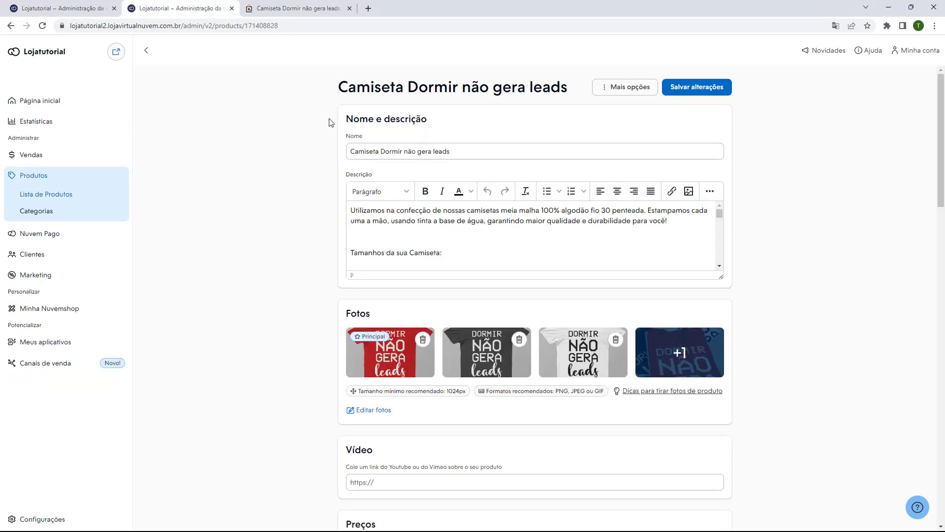
scroll(299, 187, "down", 10)
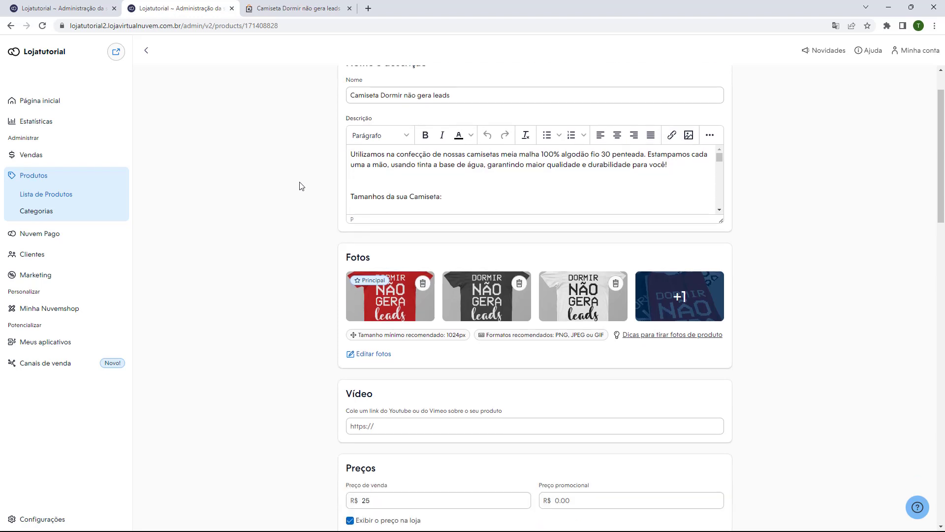
scroll(317, 194, "down", 6)
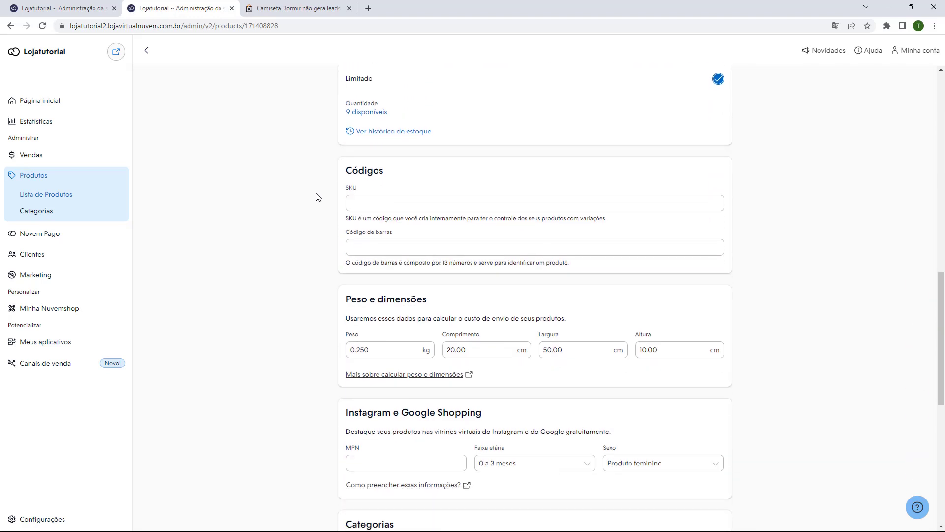
left_click_drag(347, 208, 387, 207)
left_click(380, 249)
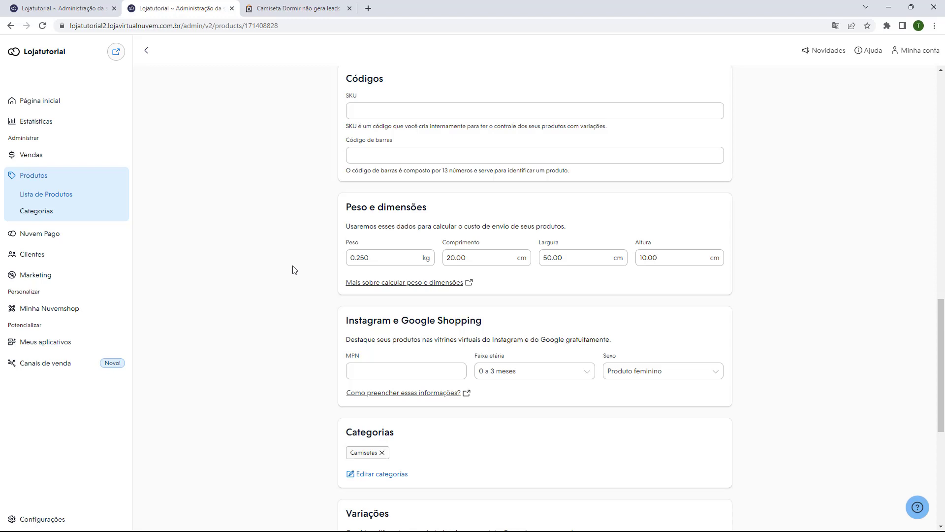
On the storefront page of "Camiseta Dormir não gera leads", enter a destination CEP and calculate the shipping.
left_click(297, 8)
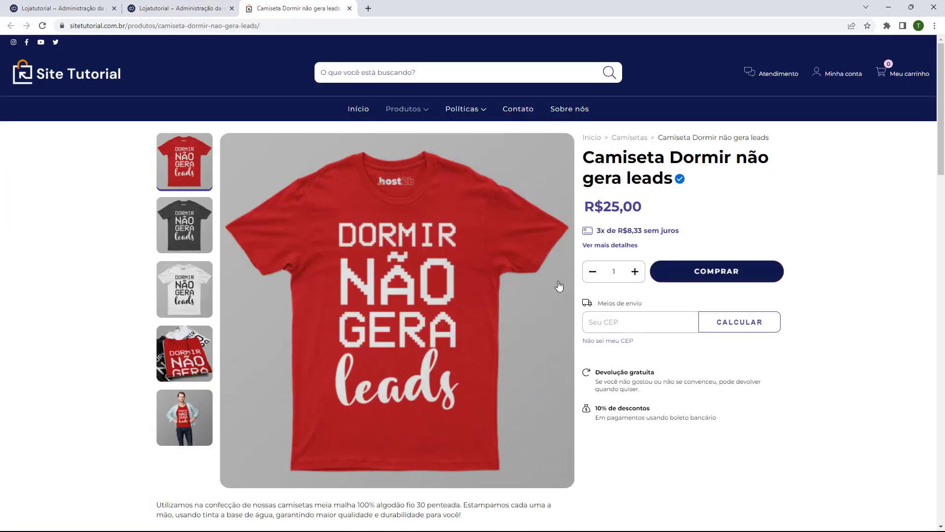
left_click(599, 328)
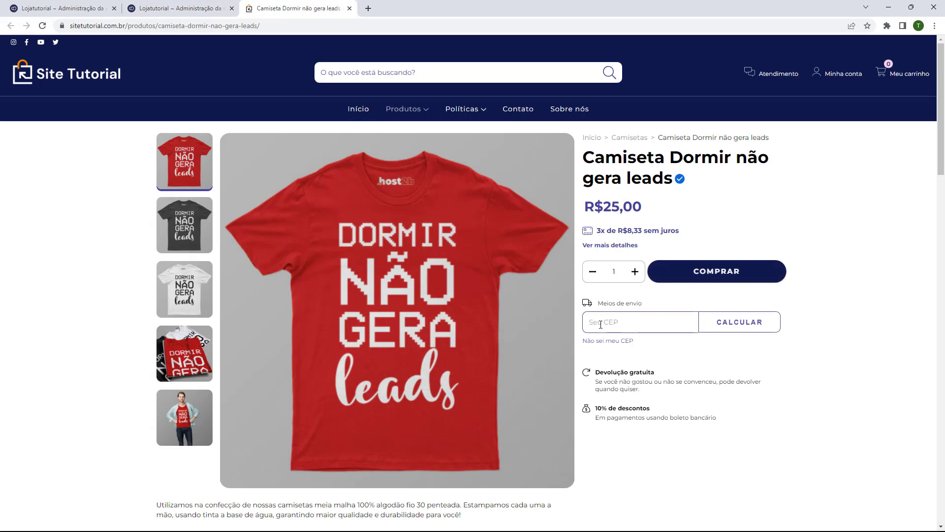
left_click(599, 322)
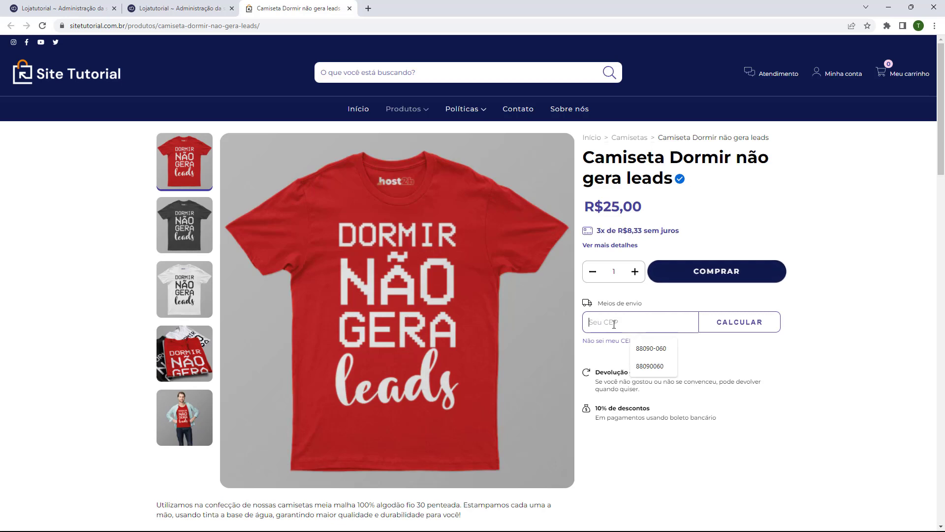
left_click(640, 352)
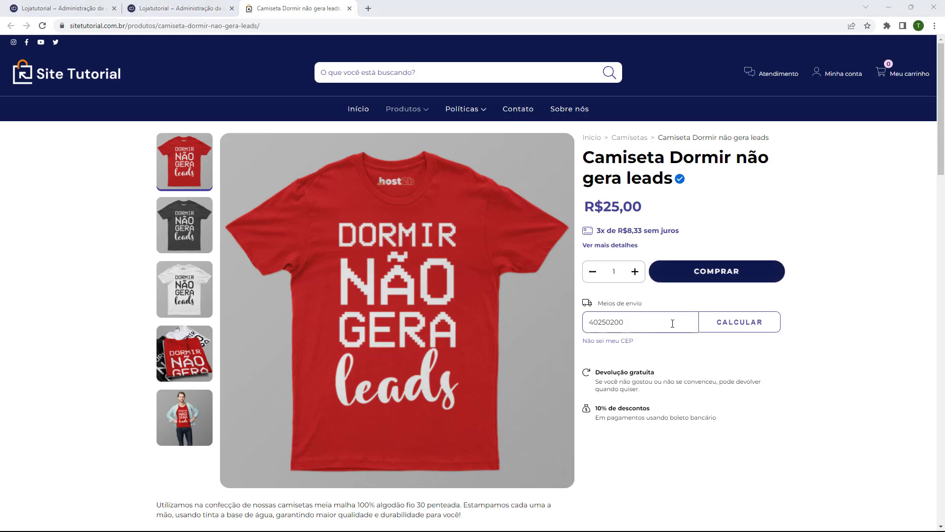
left_click(739, 328)
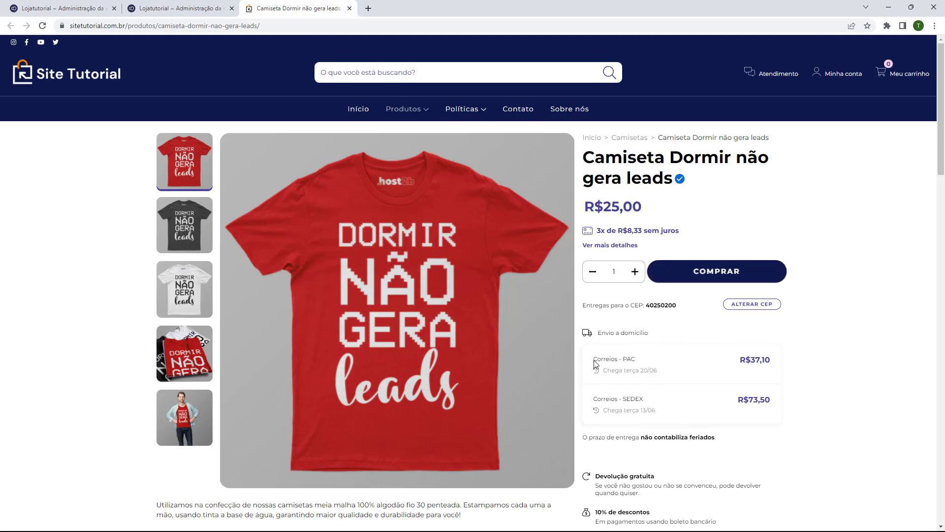
Compare the prices and estimated arrival dates of the Correios PAC and SEDEX home delivery options.
left_click_drag(593, 360, 643, 359)
mouse_move(596, 403)
left_mouse_down()
mouse_move(627, 402)
mouse_move(598, 400)
left_mouse_up()
left_click_drag(740, 360, 771, 364)
left_click(636, 377)
left_click_drag(753, 401, 655, 410)
left_click(611, 416)
left_click(665, 416)
left_click_drag(777, 406, 730, 406)
left_click_drag(779, 367, 739, 363)
left_click(740, 366)
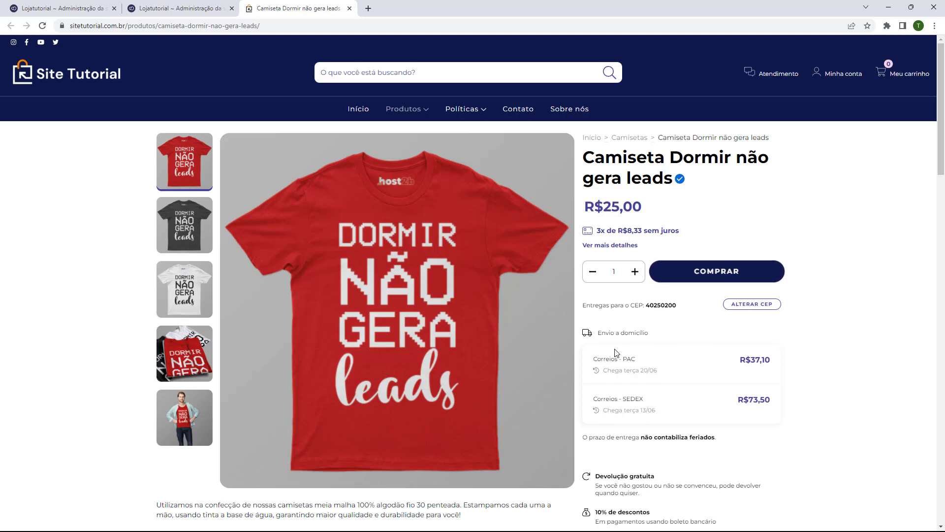
left_click_drag(712, 397, 776, 404)
left_click(776, 404)
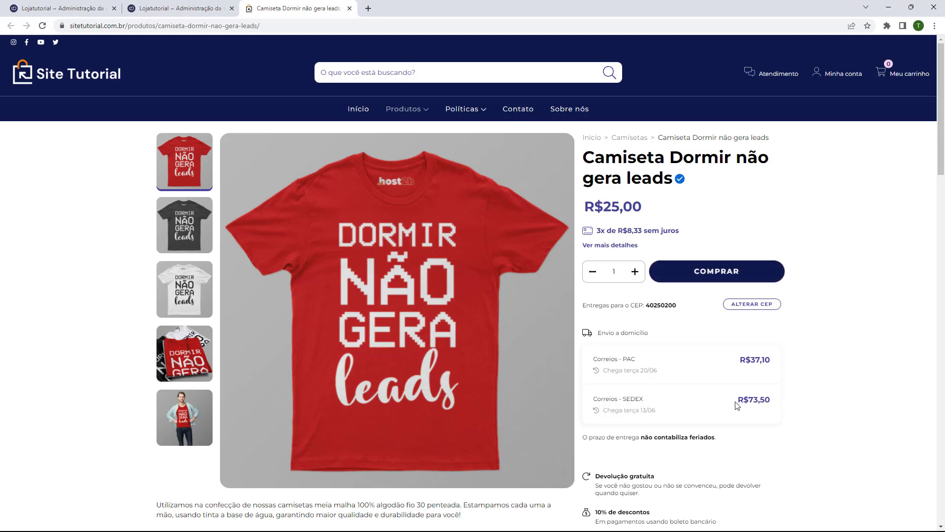